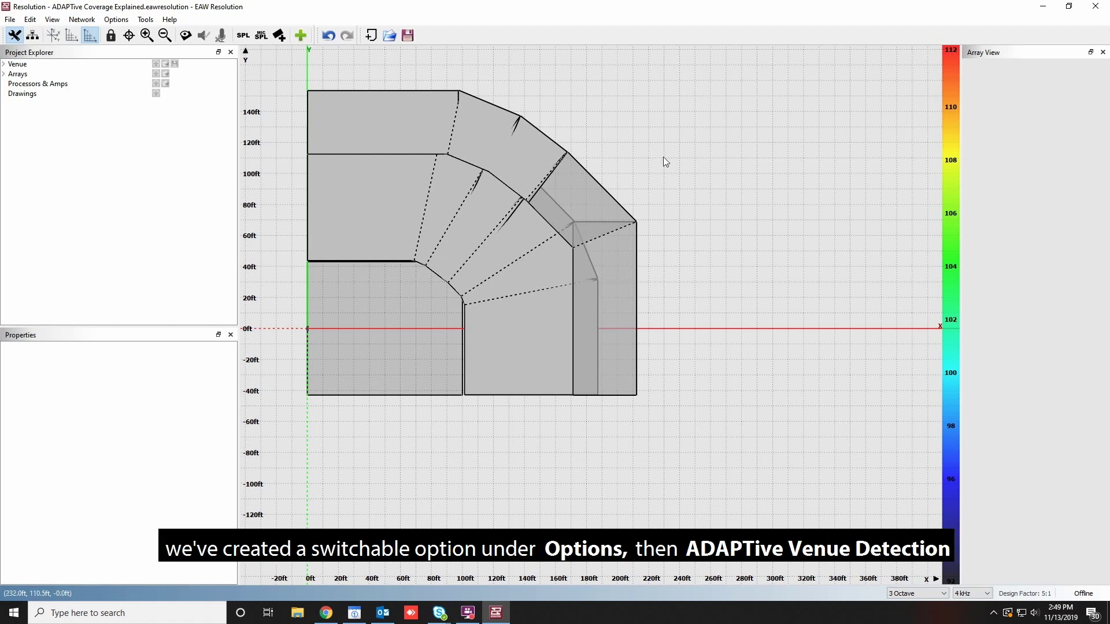
Choose Wide as the Adaptive Venue Detection Method under Options
{"action": "left_click", "coordinate": [128, 22]}
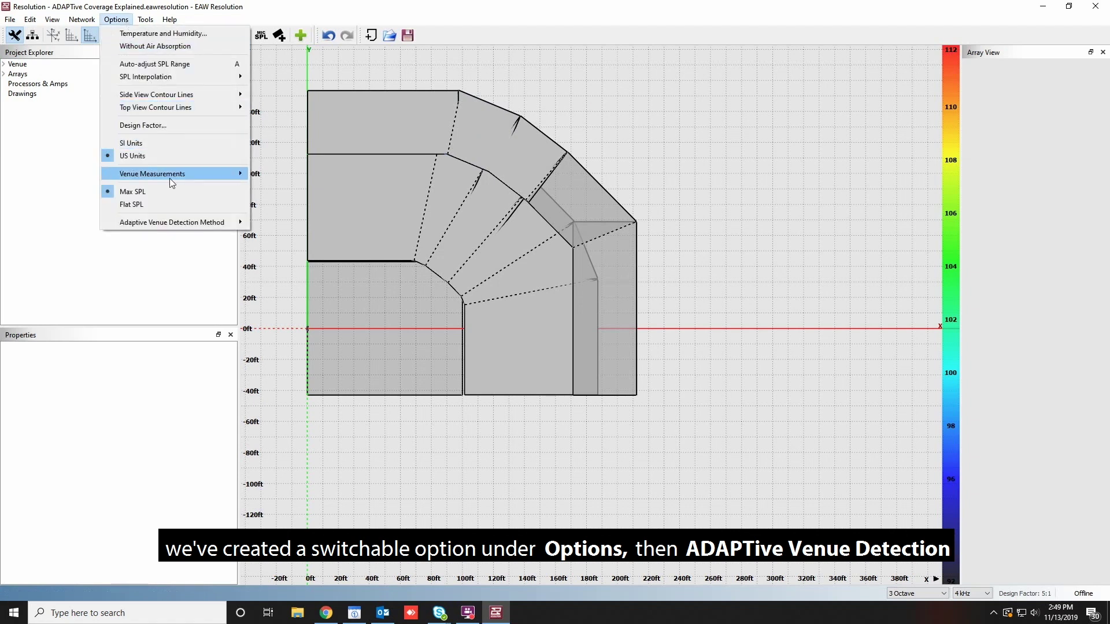
{"action": "mouse_move", "coordinate": [175, 220]}
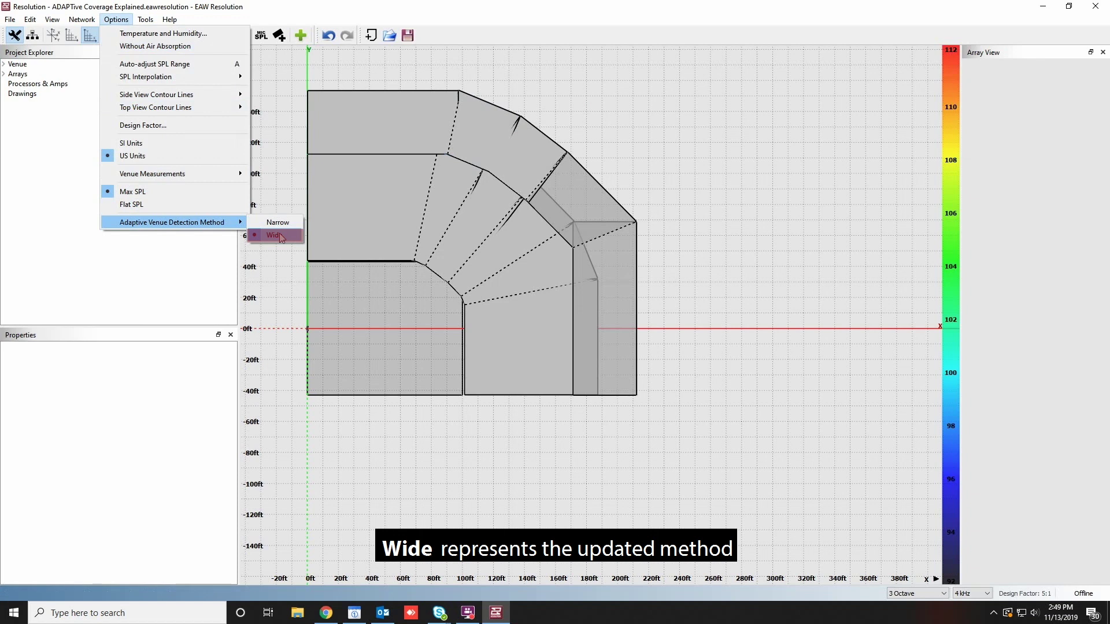
{"action": "left_click", "coordinate": [682, 217]}
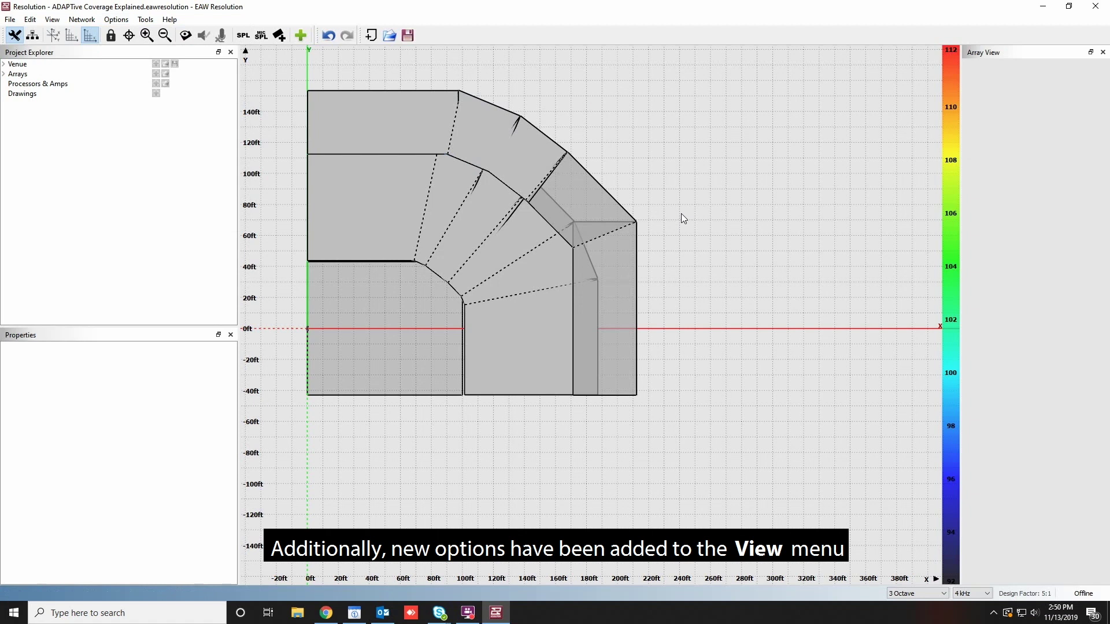
Enable Show Venue Detection in the View menu to display the pink calculation line
{"action": "left_click", "coordinate": [53, 19]}
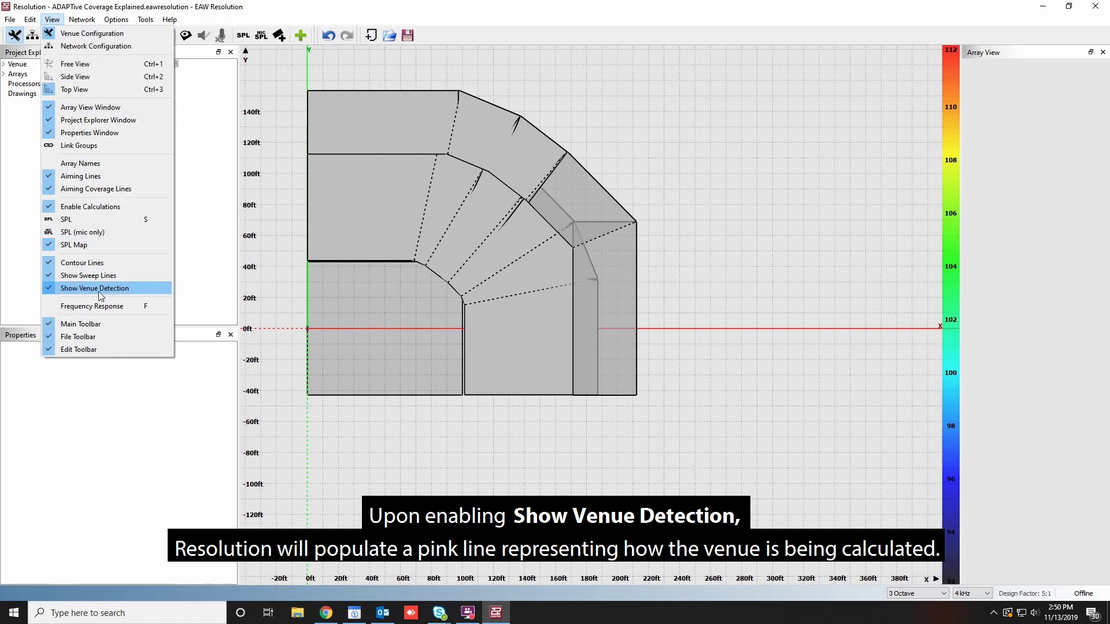
{"action": "left_click", "coordinate": [95, 289]}
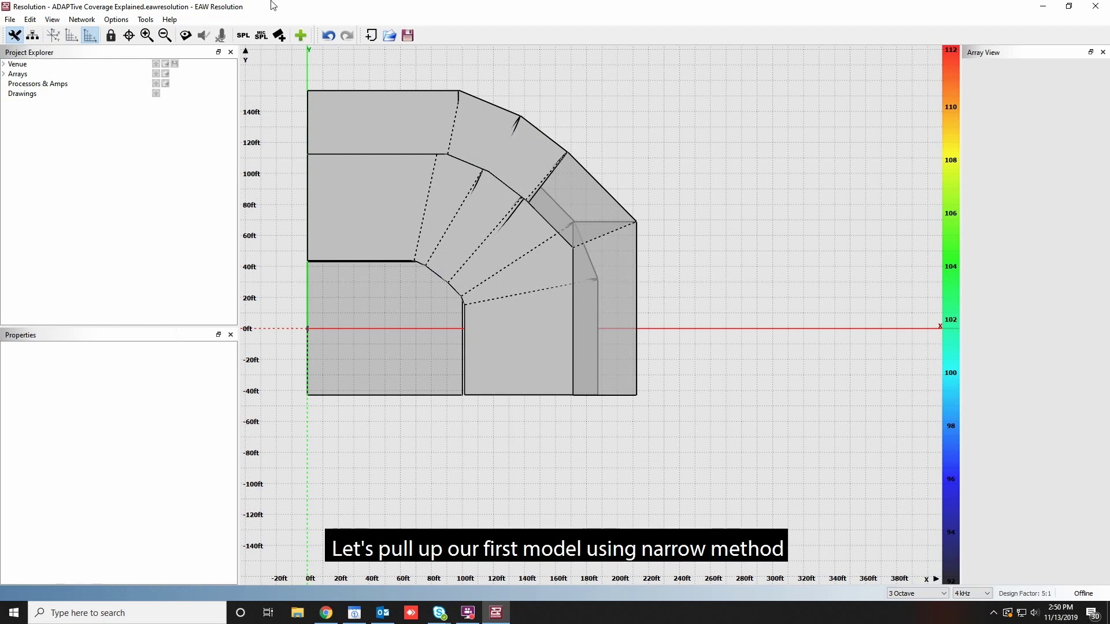
Load 'Narrow Method top bowl off.eawcab' and select the loudspeaker array at the origin
{"action": "left_click", "coordinate": [10, 19]}
{"action": "mouse_move", "coordinate": [30, 19]}
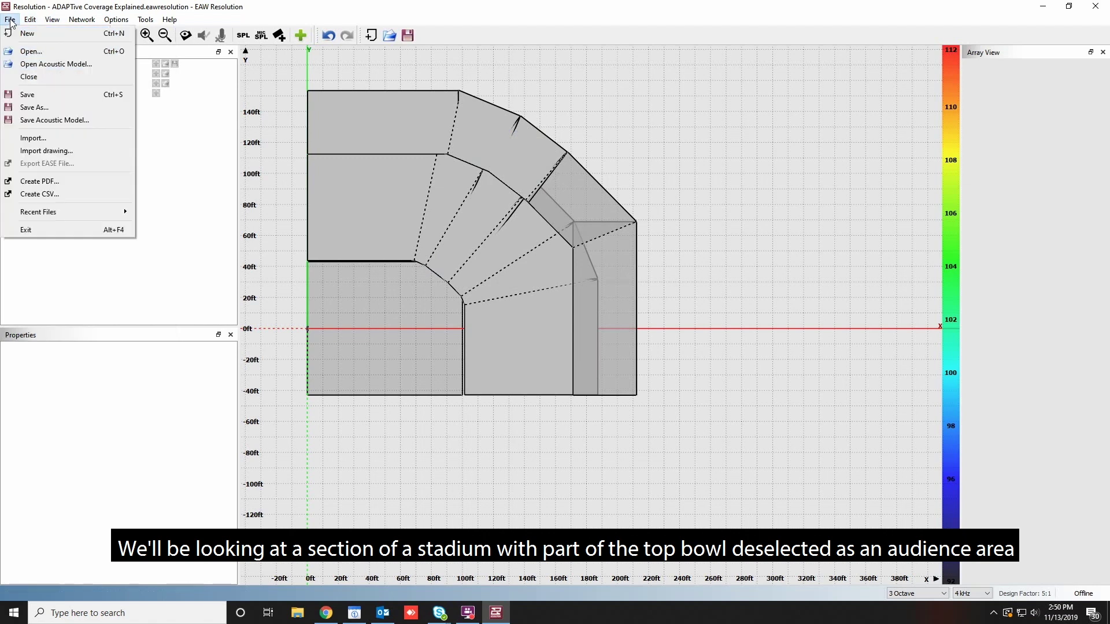
{"action": "left_click", "coordinate": [43, 63]}
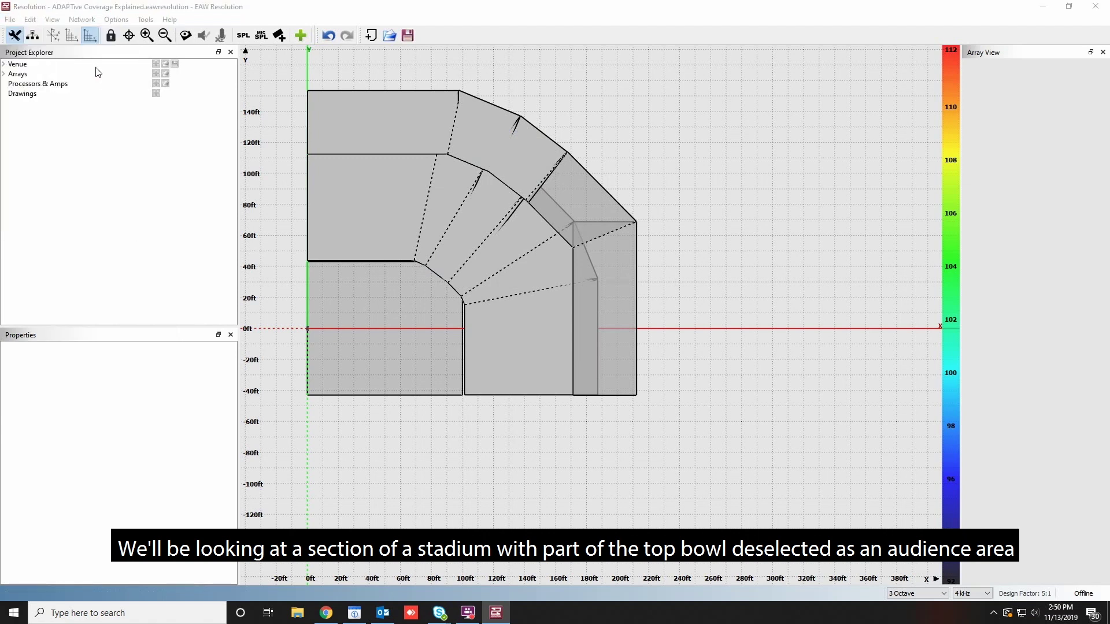
{"action": "left_click", "coordinate": [272, 93]}
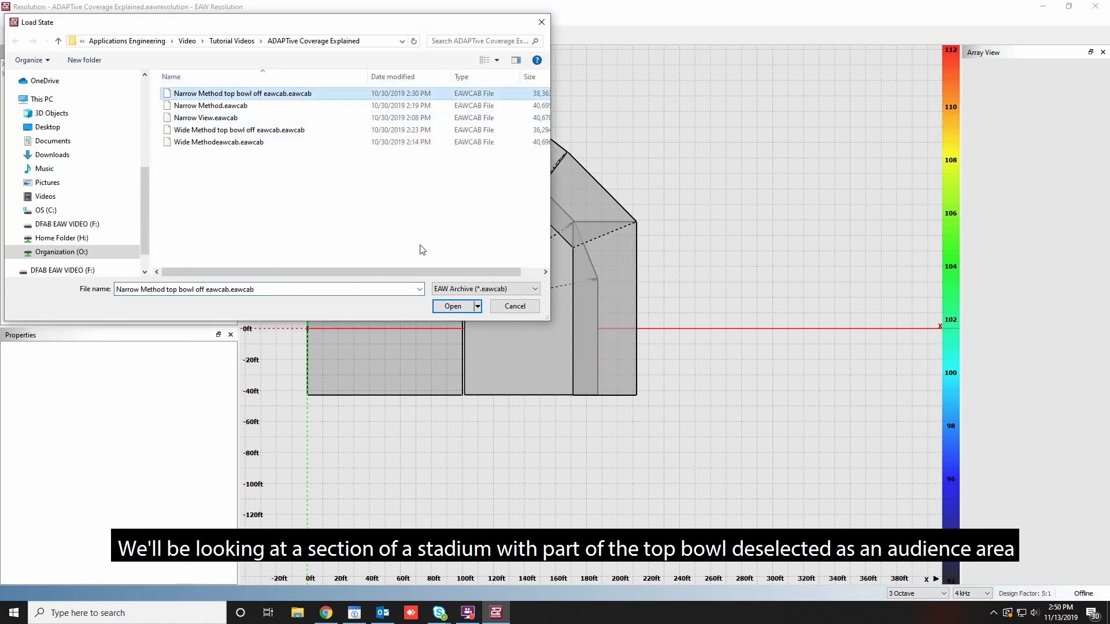
{"action": "left_click", "coordinate": [450, 306]}
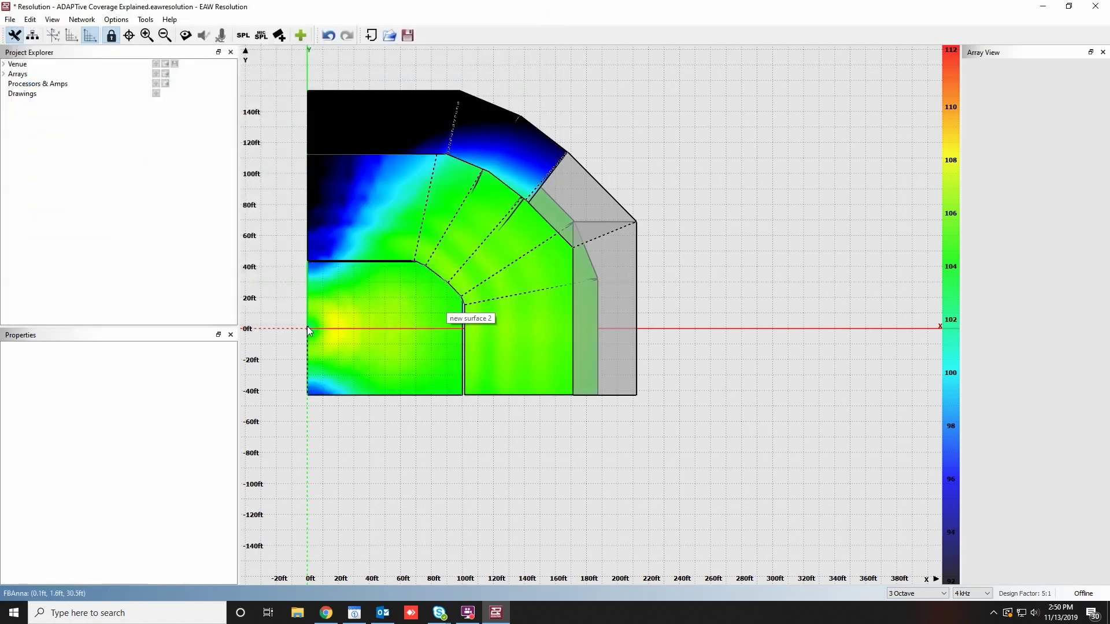
{"action": "left_click", "coordinate": [308, 327]}
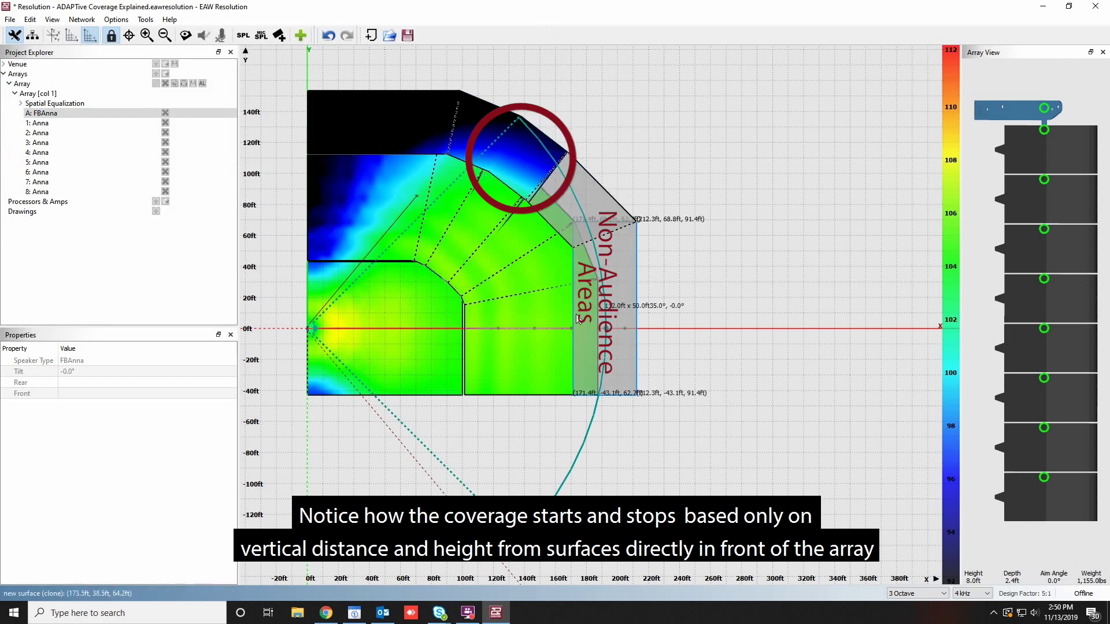
View the stadium in 3D and turn off the SPL map to show the array's aiming lines
{"action": "key", "text": "ctrl+3"}
{"action": "left_click_drag", "start_coordinate": [408, 379], "coordinate": [693, 555]}
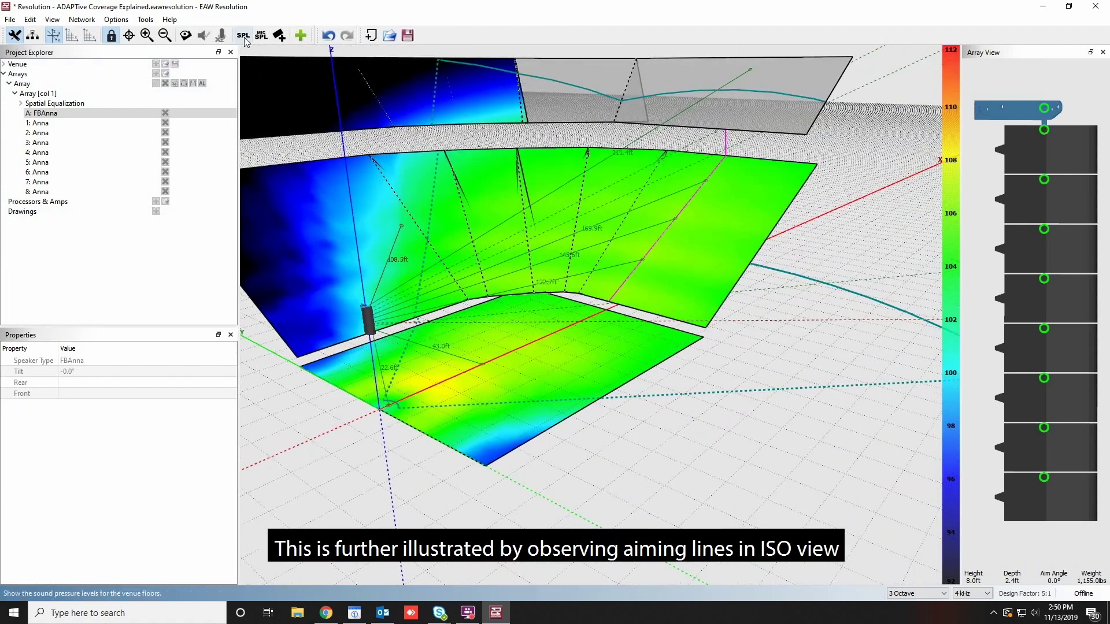
{"action": "left_click", "coordinate": [243, 36]}
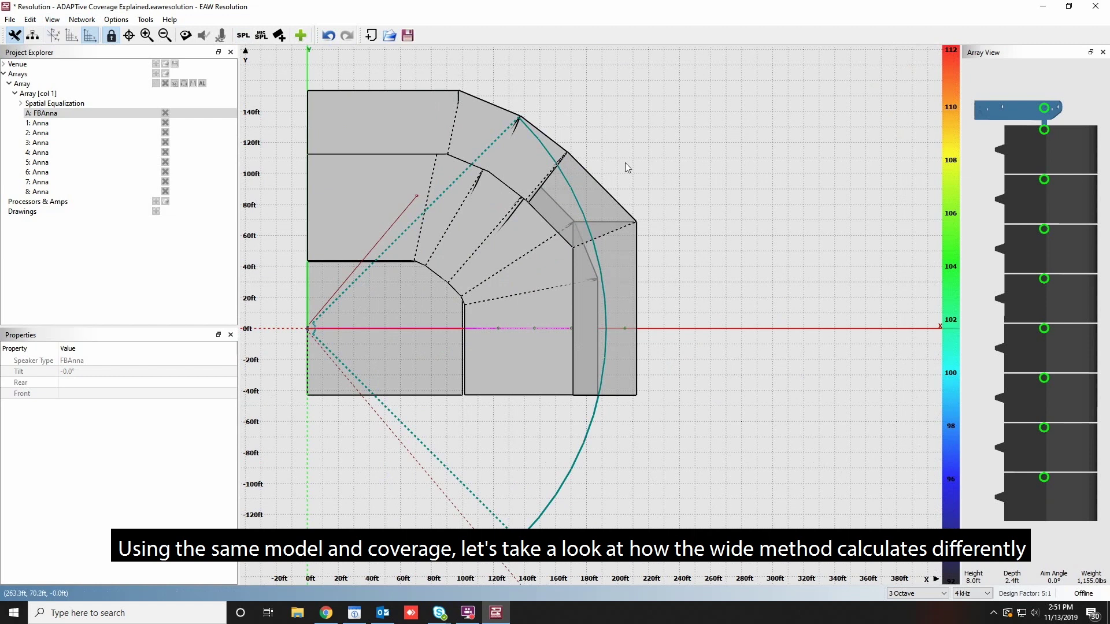
{"action": "left_click", "coordinate": [10, 19]}
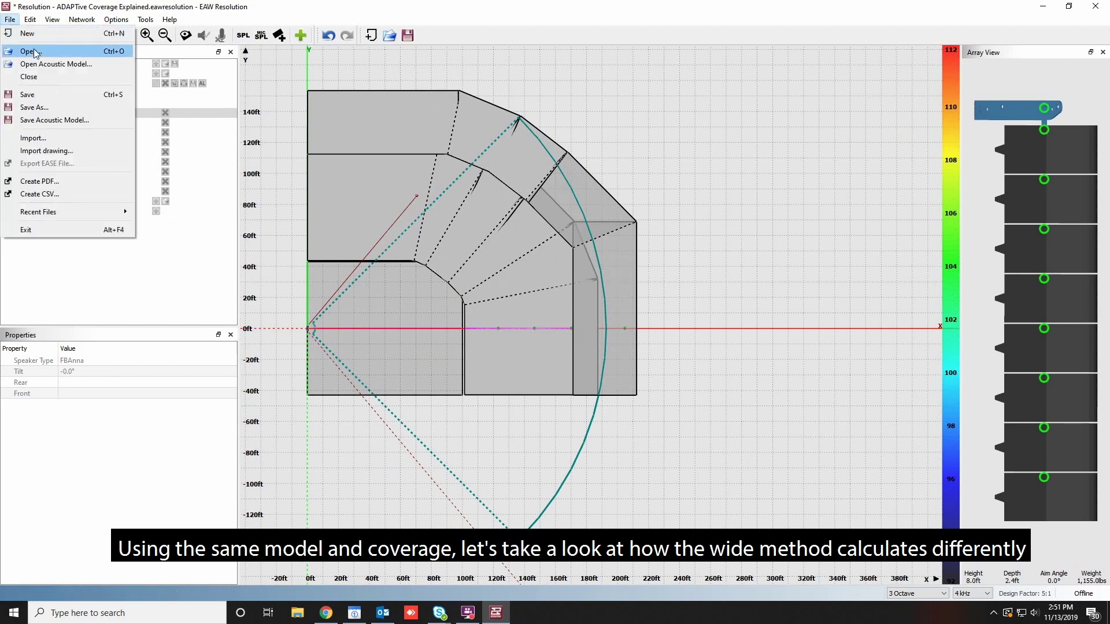
Load 'Wide Method top bowl off' and select the FBAnna array to show its coverage lines
{"action": "left_click", "coordinate": [52, 65]}
{"action": "left_click", "coordinate": [239, 130]}
{"action": "left_click", "coordinate": [460, 306]}
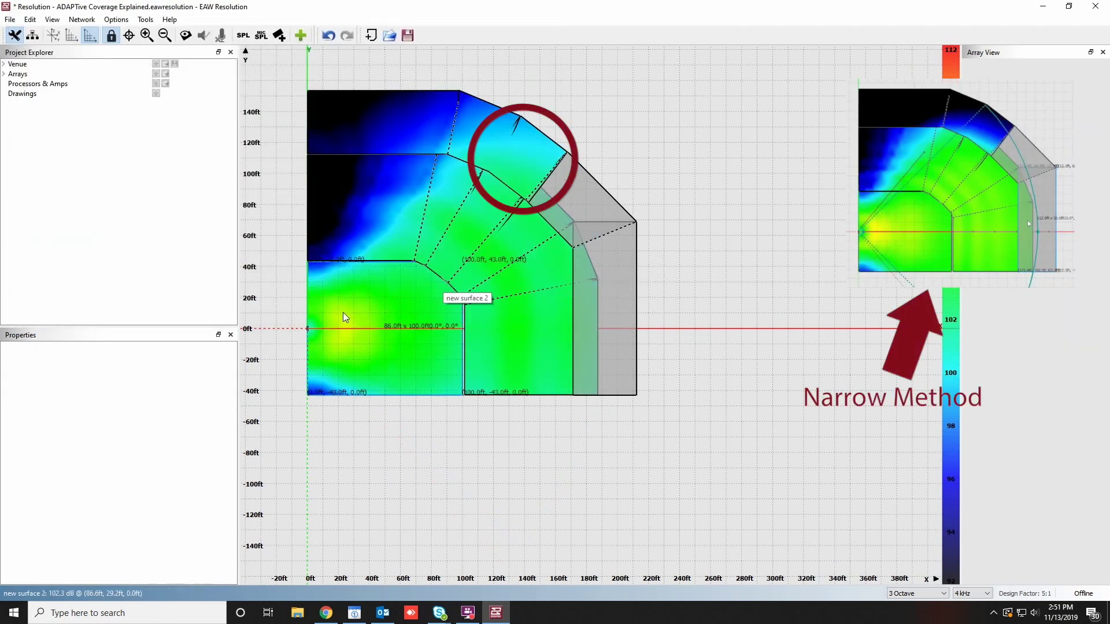
{"action": "left_click", "coordinate": [306, 329]}
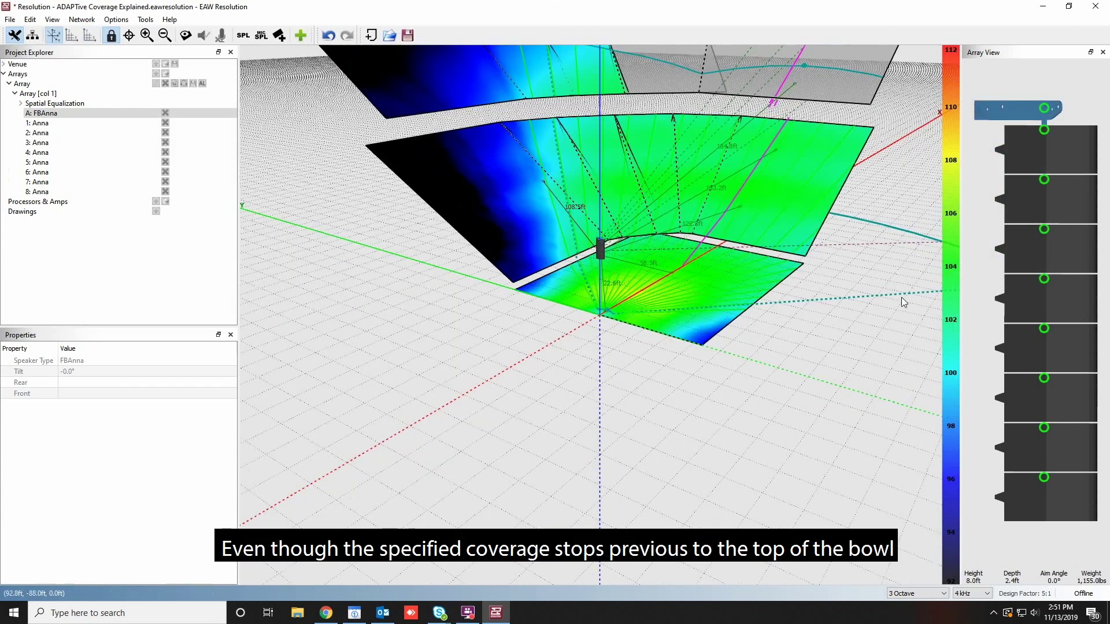
{"action": "left_click_drag", "start_coordinate": [900, 302], "coordinate": [871, 256]}
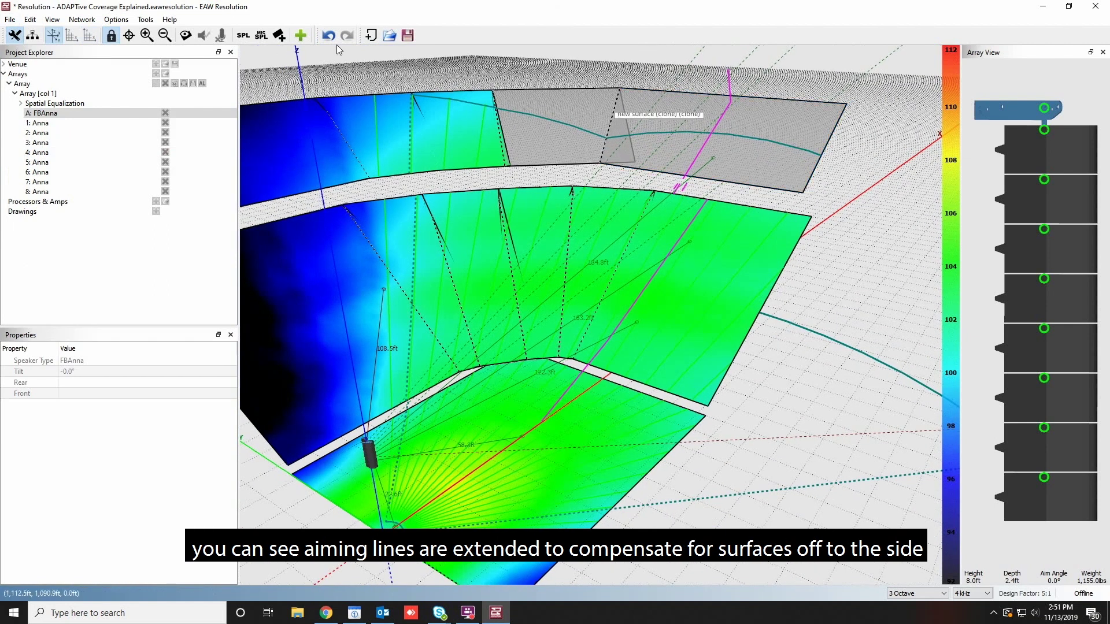
Hide SPL to reveal the green sweep lines, return to top view, and turn SPL back on
{"action": "left_click", "coordinate": [243, 36]}
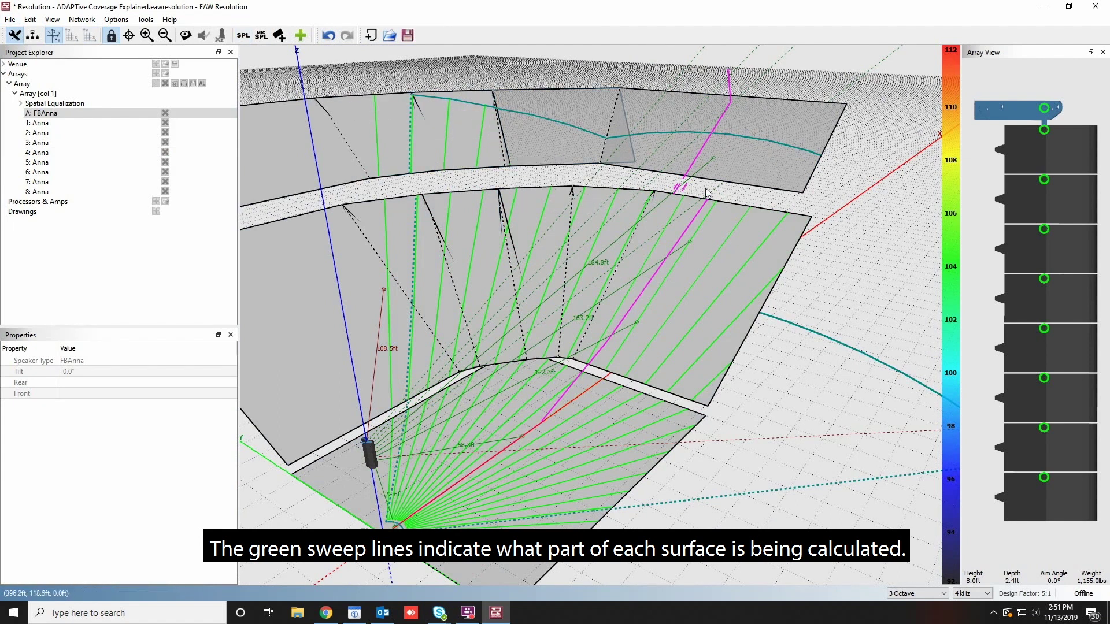
{"action": "key", "text": "t"}
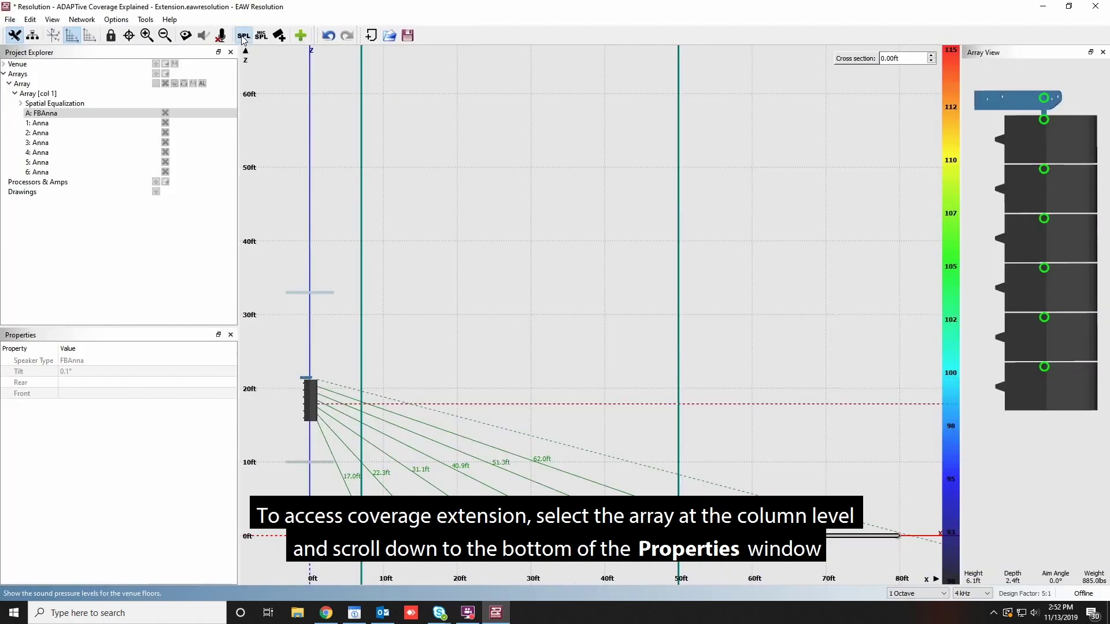
{"action": "left_click", "coordinate": [242, 36]}
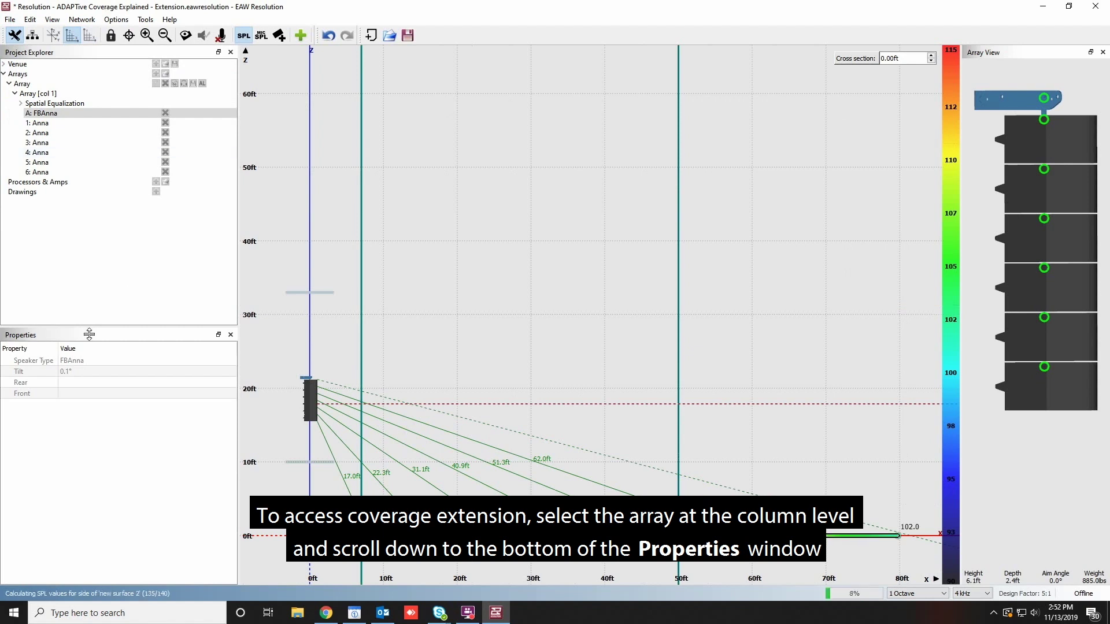
Select Array [col 1] and set both Extend Front and Extend Rear to No Extension
{"action": "left_click", "coordinate": [41, 93]}
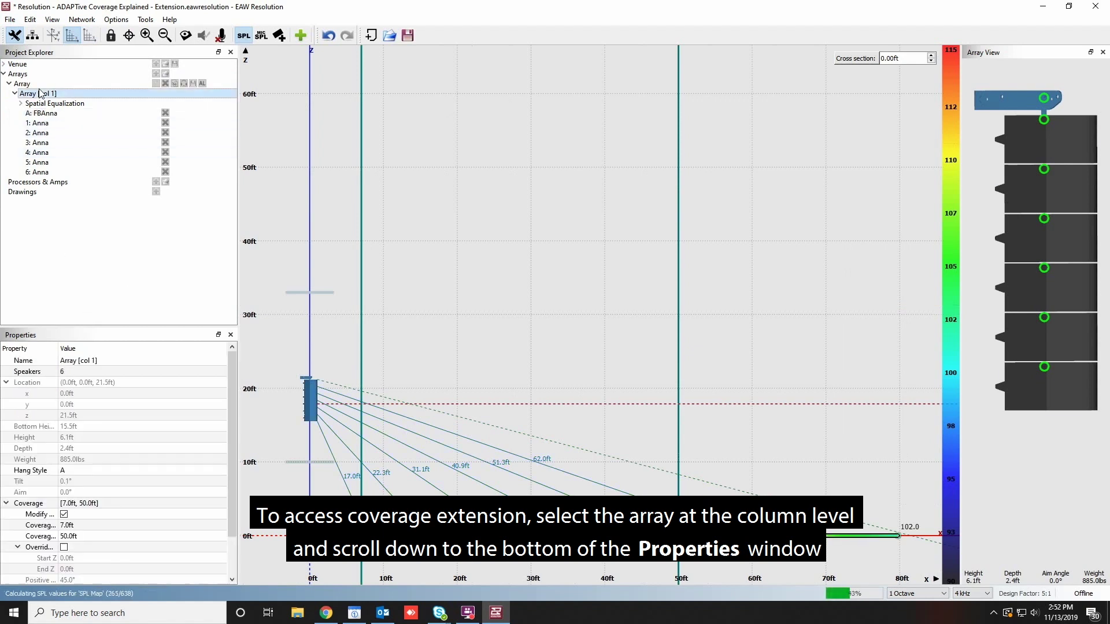
{"action": "scroll", "coordinate": [116, 491], "scroll_direction": "down", "scroll_amount": 2}
{"action": "left_click", "coordinate": [94, 558]}
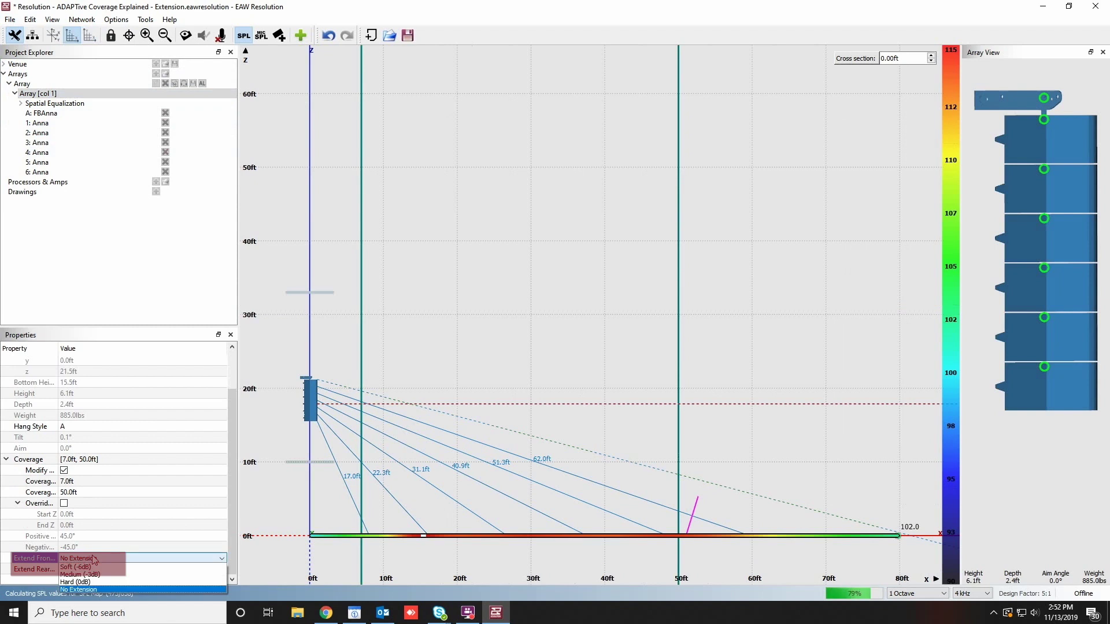
{"action": "left_click", "coordinate": [94, 559]}
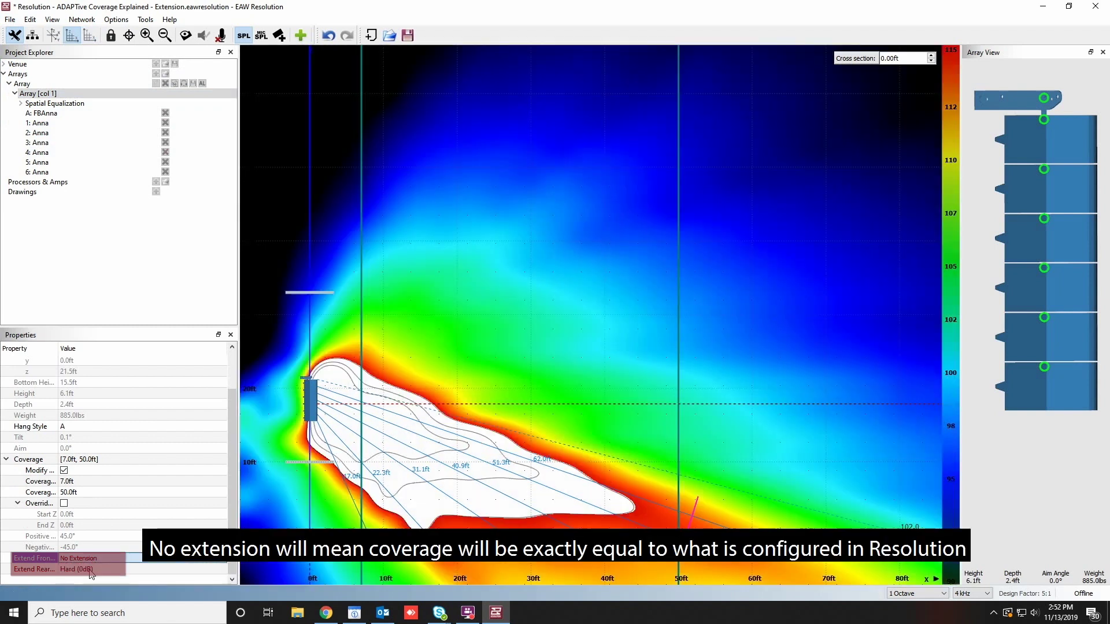
{"action": "left_click", "coordinate": [93, 571]}
{"action": "left_click", "coordinate": [95, 605]}
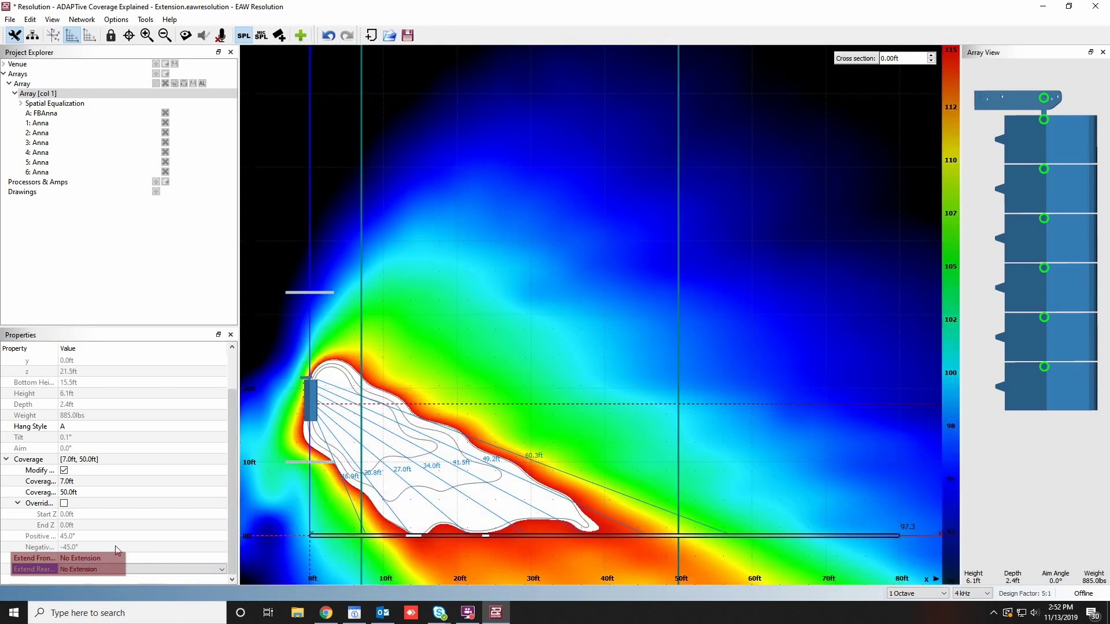
{"action": "key", "text": "F3"}
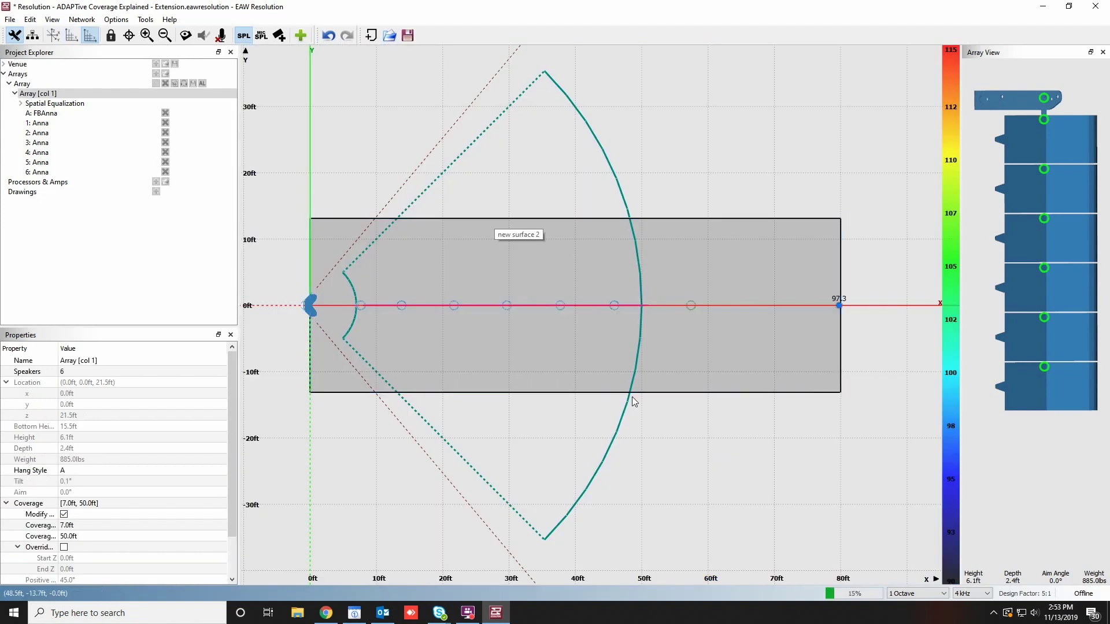
Return to Side View SPL and set Extend Front and Extend Rear to Hard (0dB)
{"action": "left_click", "coordinate": [72, 35]}
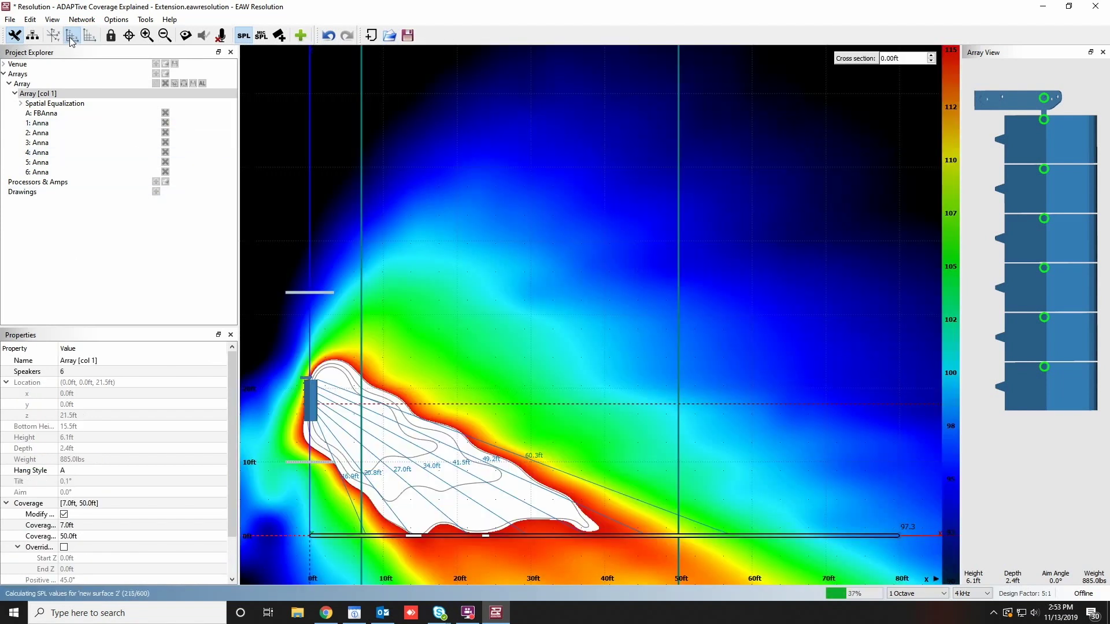
{"action": "scroll", "coordinate": [87, 546], "scroll_direction": "down", "scroll_amount": 2}
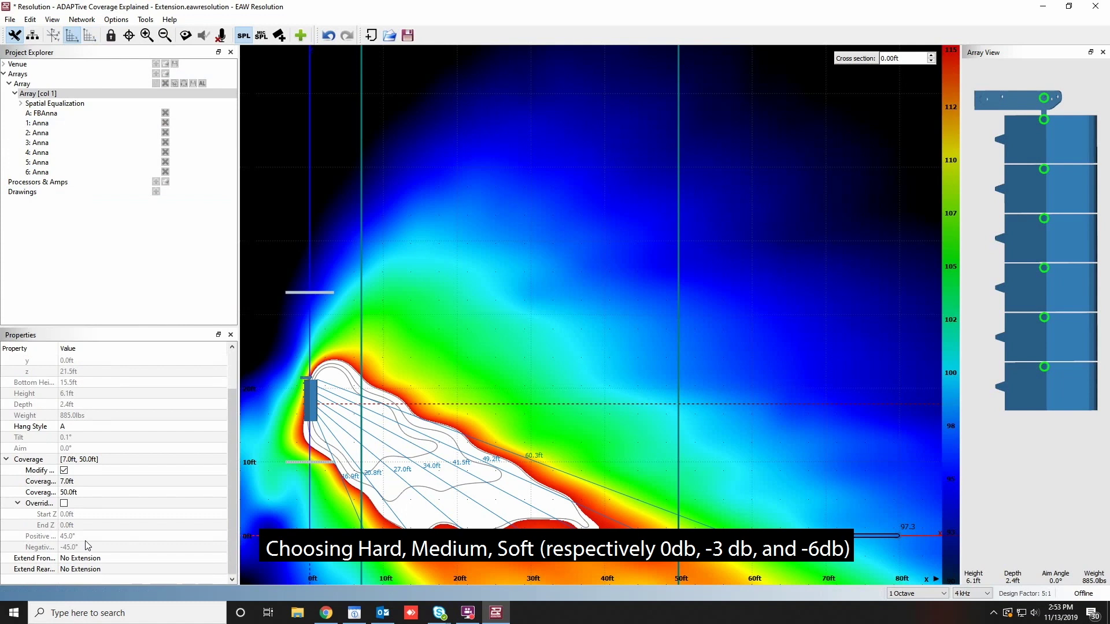
{"action": "left_click", "coordinate": [87, 558]}
{"action": "left_click", "coordinate": [86, 569]}
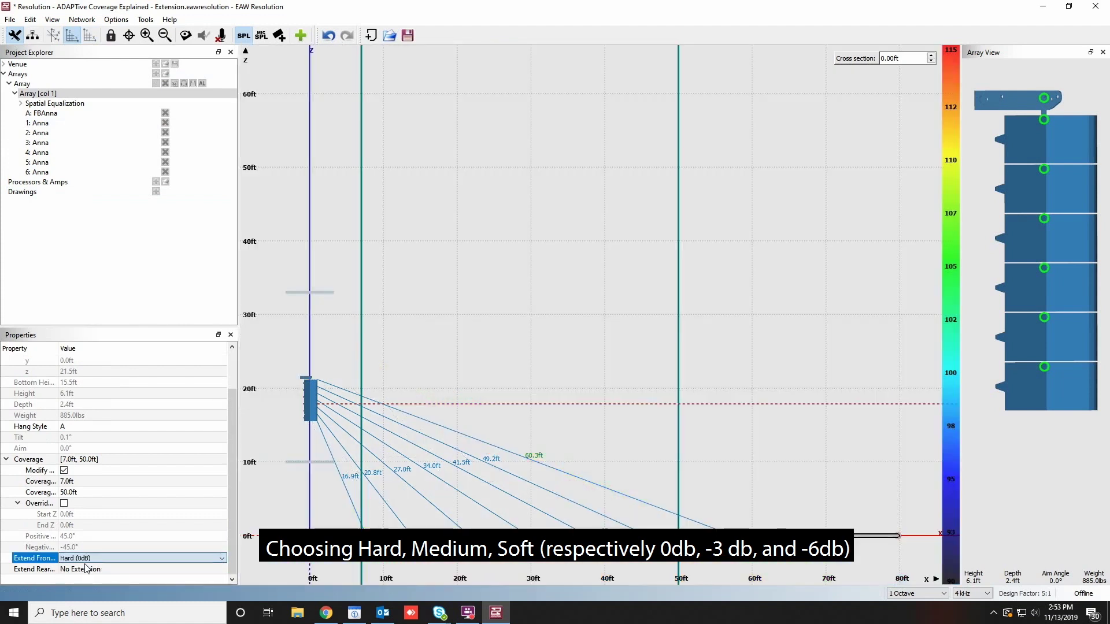
{"action": "left_click", "coordinate": [86, 569]}
{"action": "left_click", "coordinate": [87, 569]}
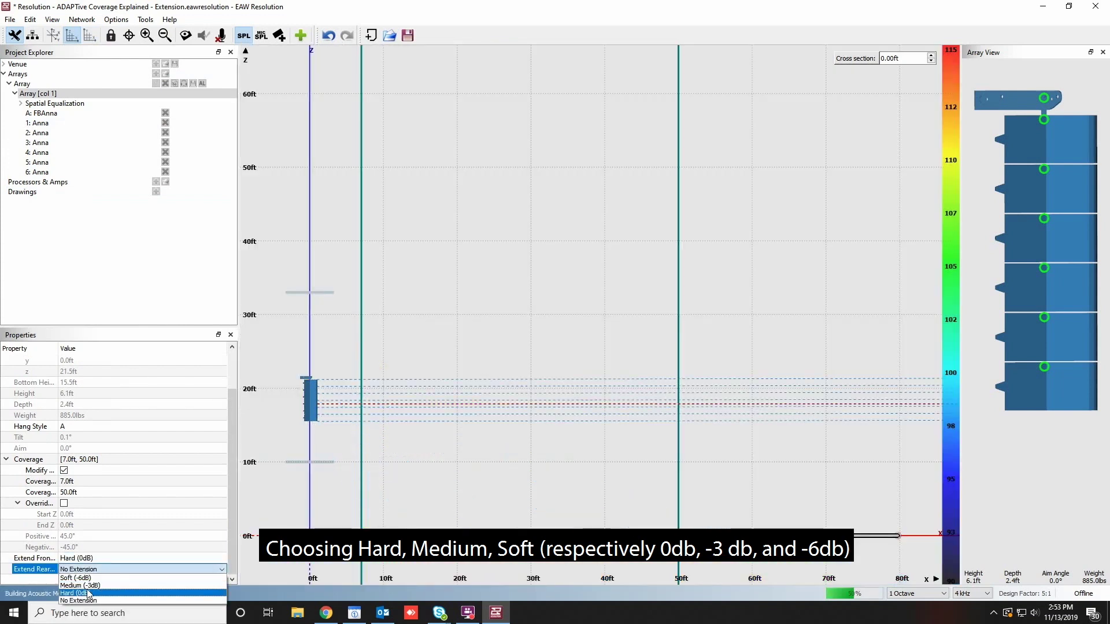
{"action": "left_click", "coordinate": [87, 593]}
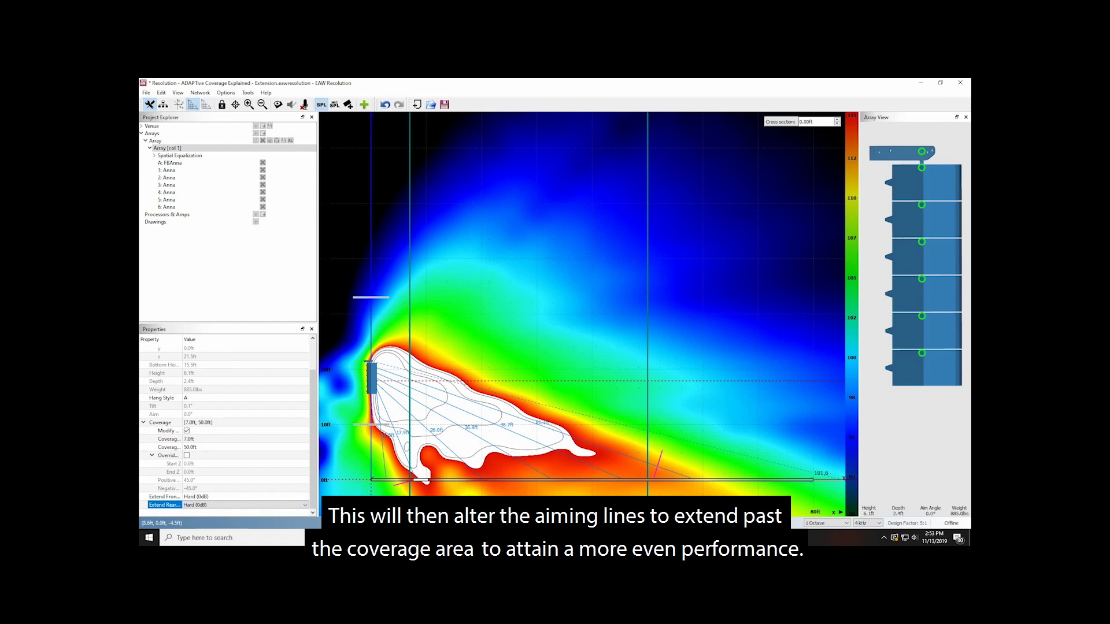
Pick Medium (-3dB) in both the Extend Front and Extend Rear property dropdowns
{"action": "left_click", "coordinate": [198, 497]}
{"action": "left_click", "coordinate": [196, 508]}
{"action": "left_click", "coordinate": [205, 505]}
{"action": "left_click", "coordinate": [207, 518]}
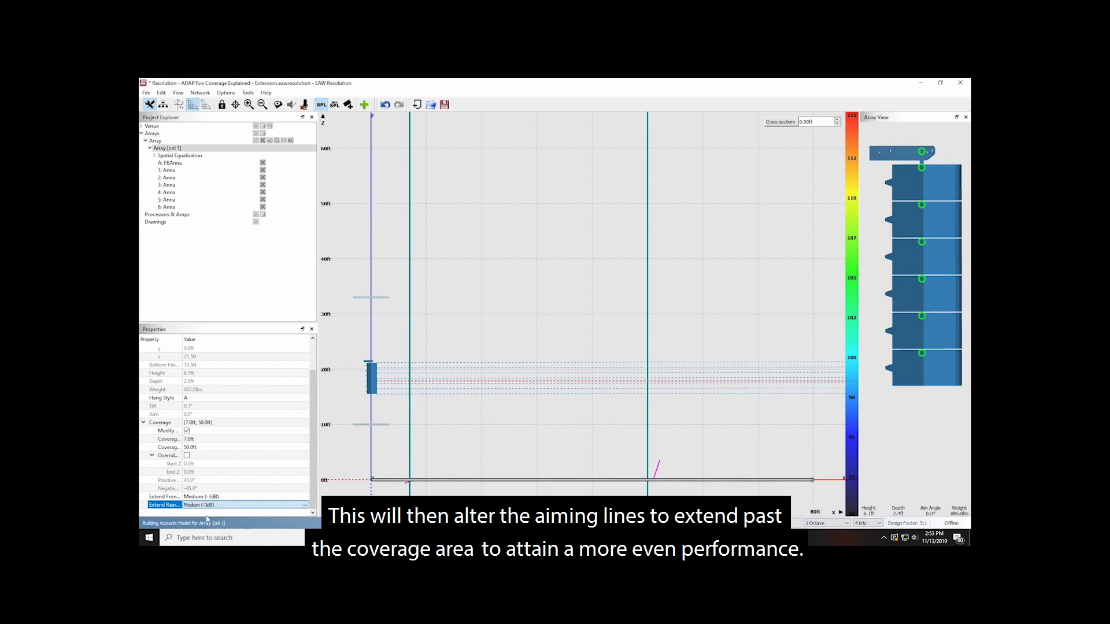